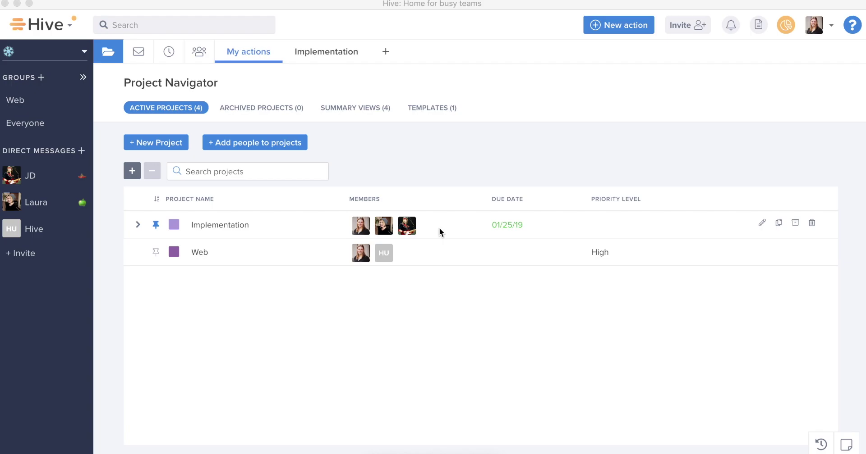
- Focus Hive and open the account menu from the avatar at the top right
click(817, 28)
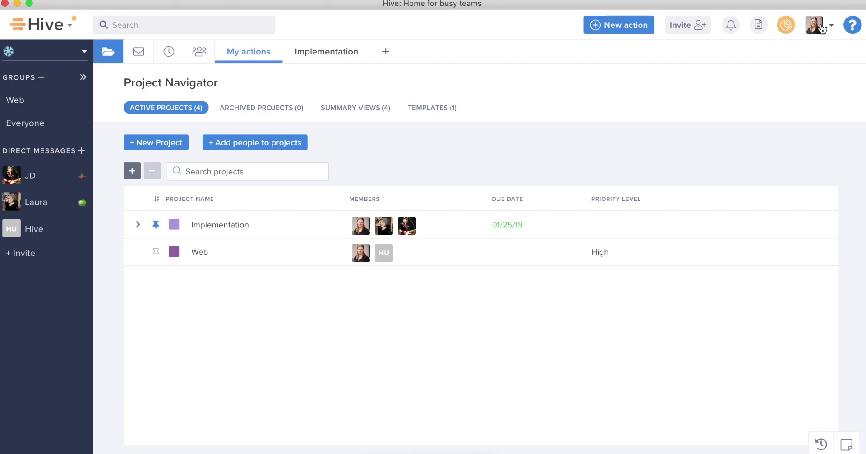
click(817, 28)
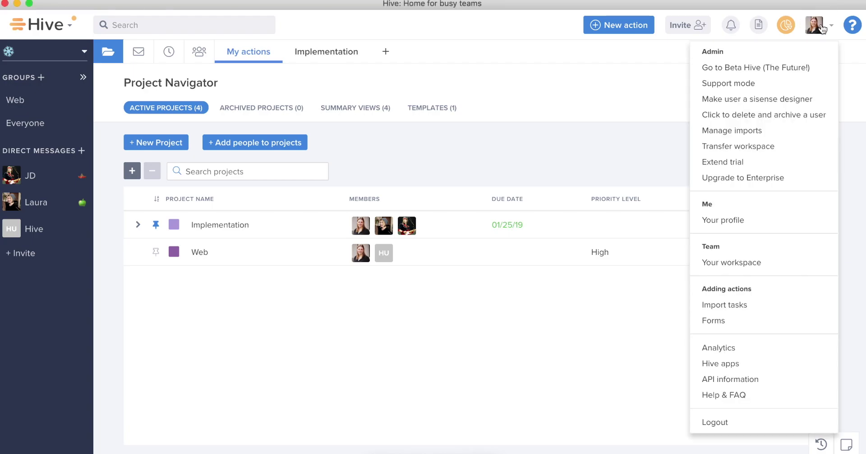
- Try the Trello import, dismiss its instructions, and reopen the Import tasks chooser
click(765, 305)
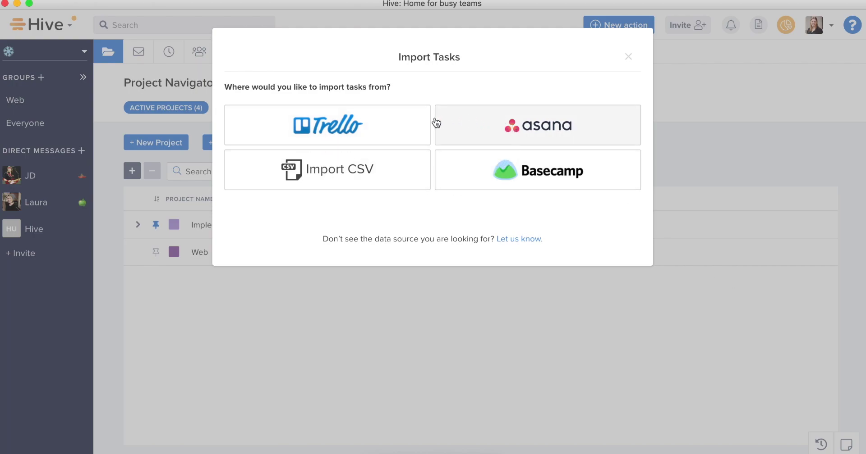
click(411, 129)
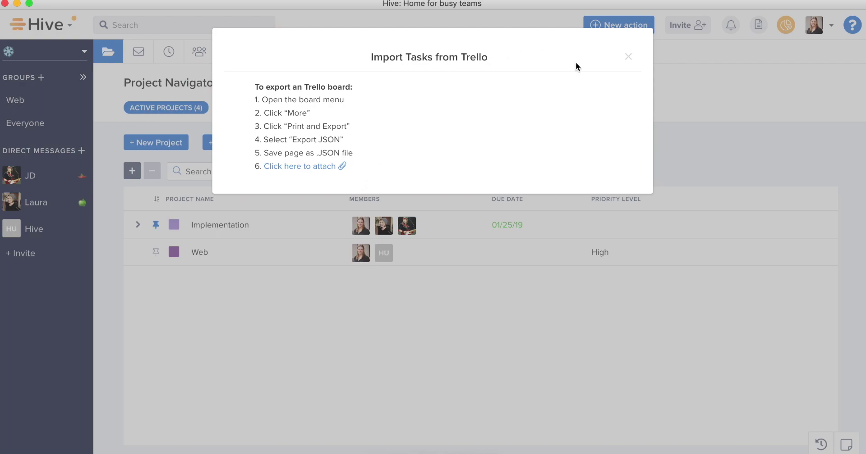
click(628, 57)
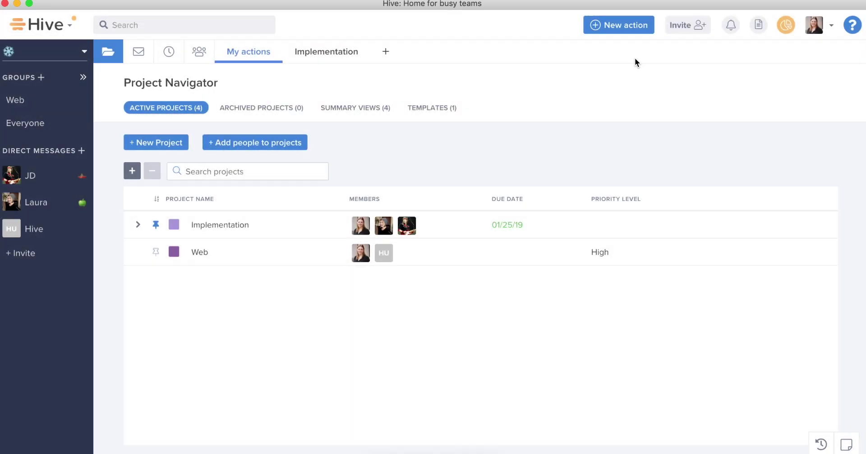
click(814, 25)
click(739, 304)
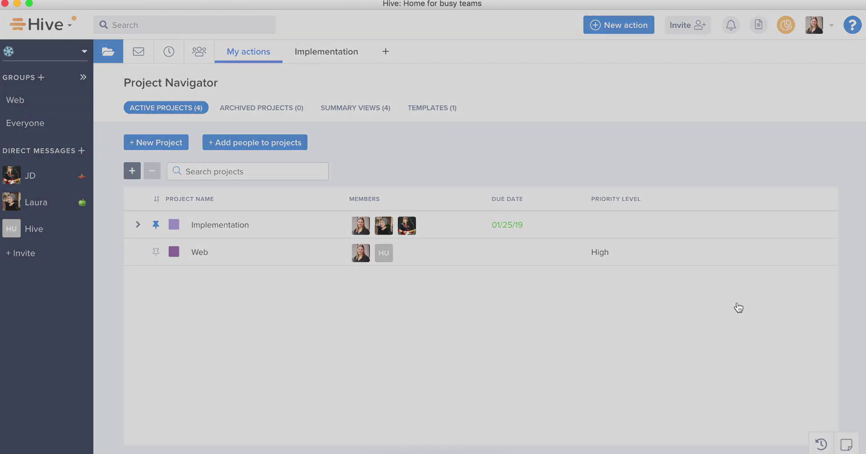
- Choose CSV import, review the required Title, Start date, Deadline, Assignees and Description columns, then switch to Project ABC
click(368, 180)
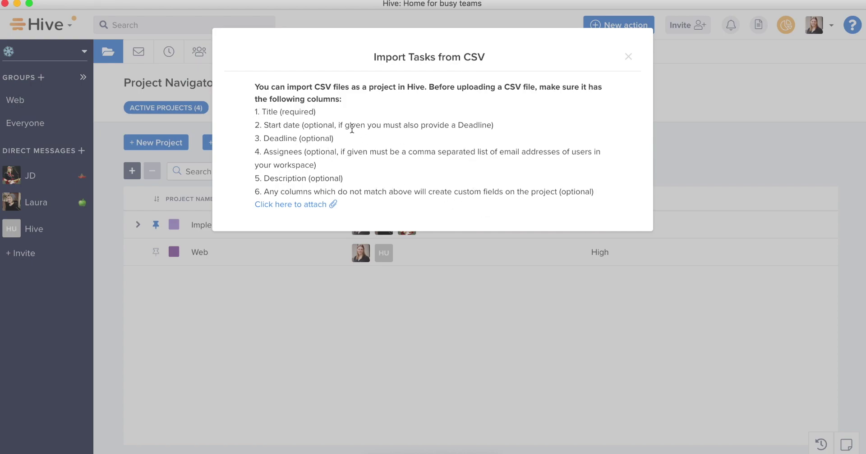
drag(325, 114, 255, 113)
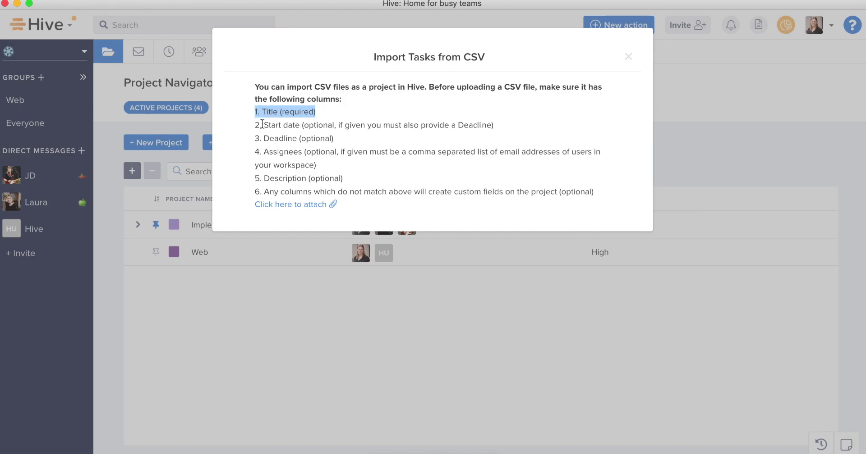
drag(261, 125, 300, 126)
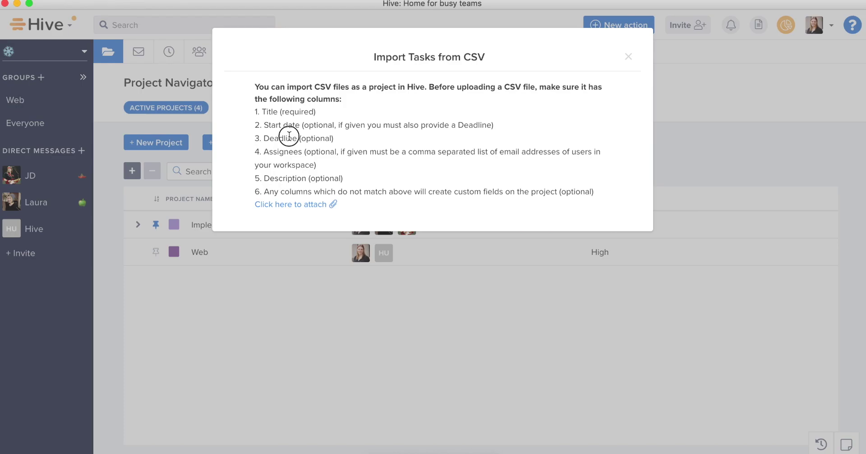
double_click(288, 138)
double_click(286, 152)
double_click(287, 178)
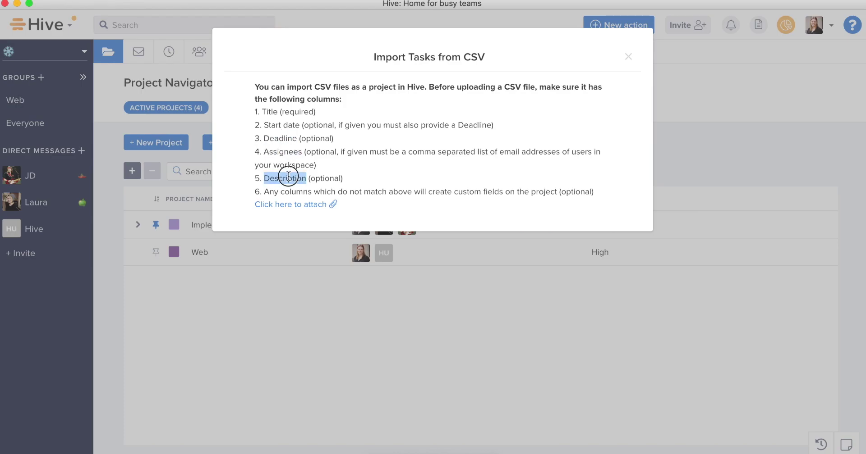
click(460, 191)
drag(460, 190, 502, 191)
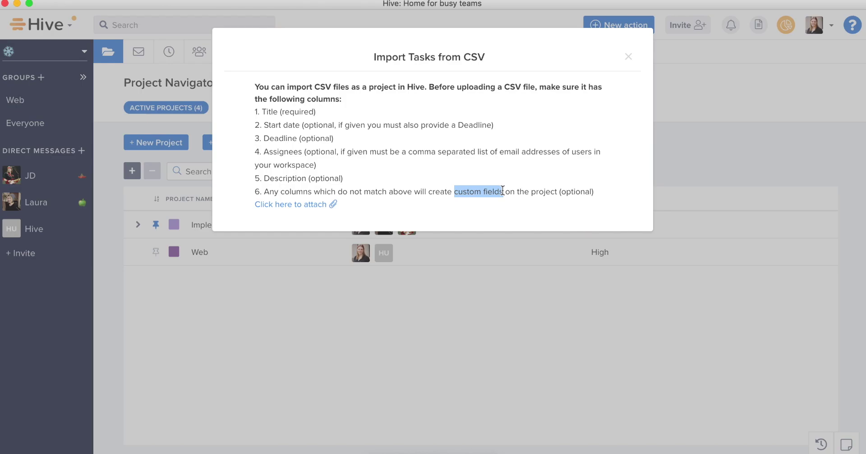
key(ctrl+Right)
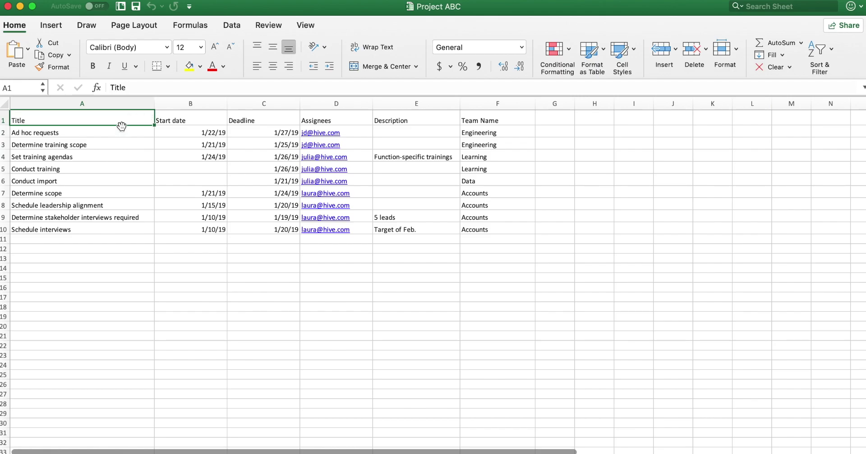
- Check the Project ABC headers Start date, Deadline, Assignees, Description and Team Name against Hive's requirements
click(4, 132)
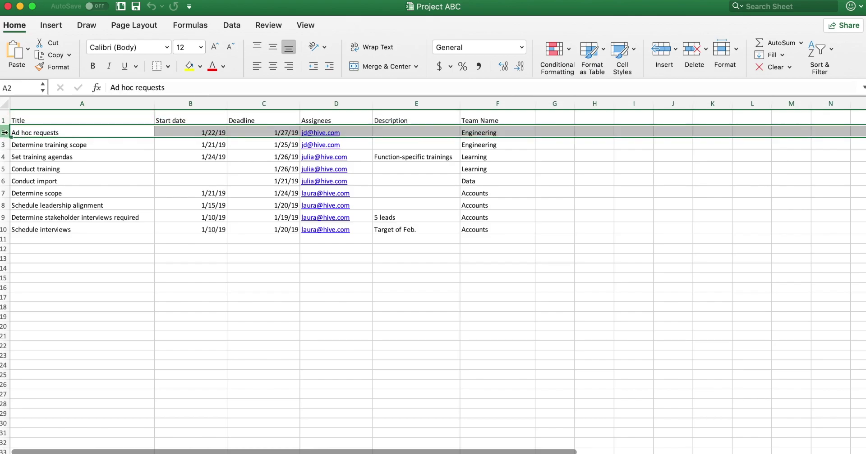
click(204, 119)
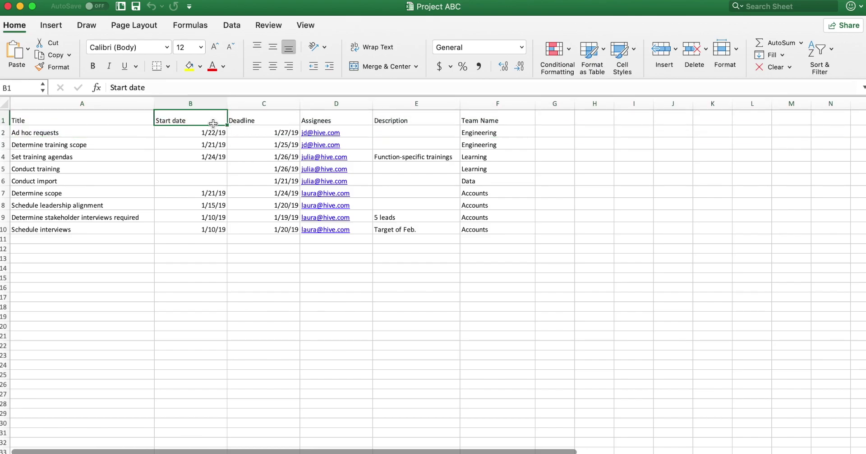
click(254, 118)
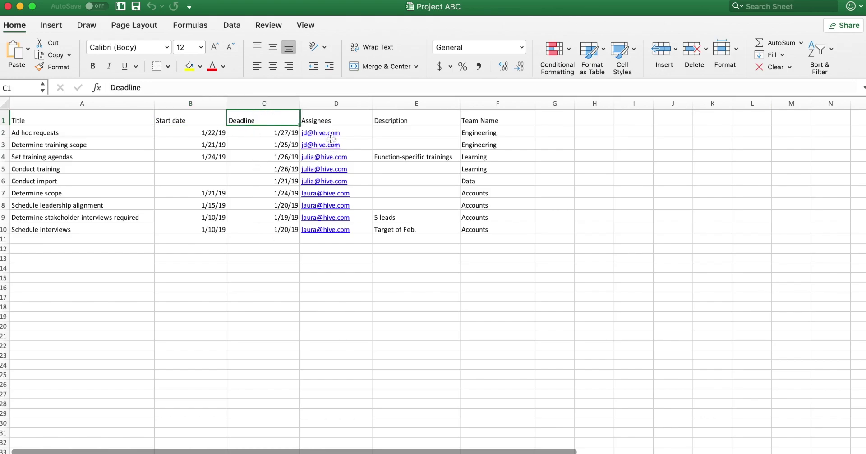
click(349, 116)
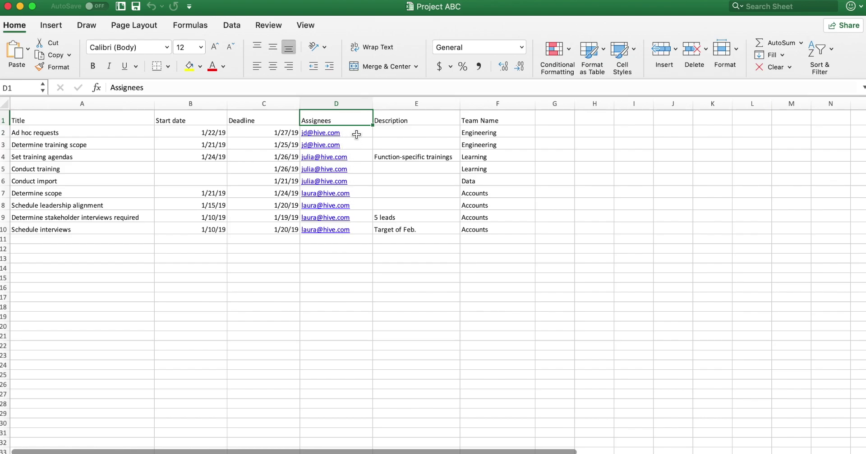
click(359, 133)
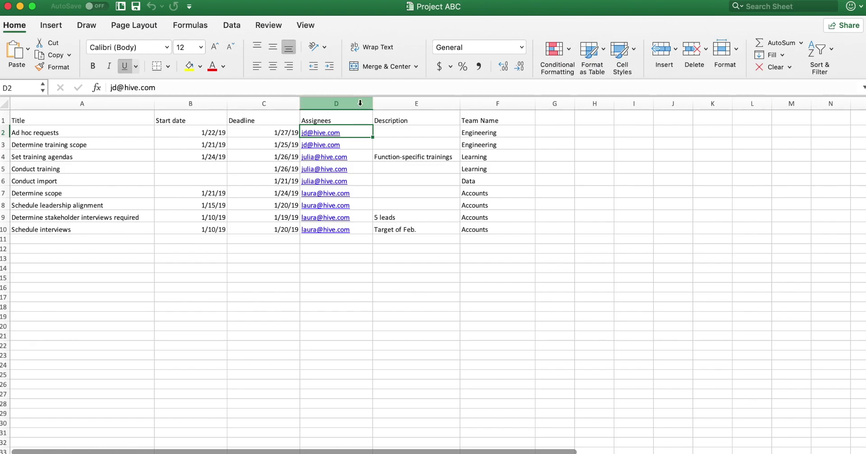
click(402, 119)
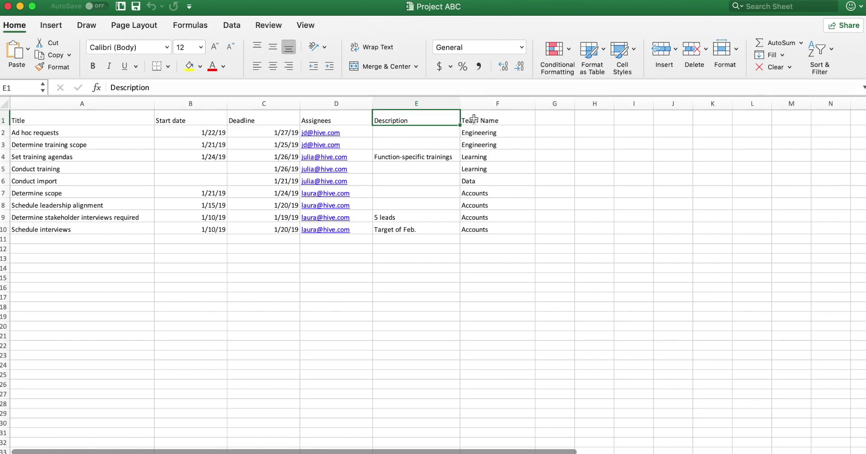
click(487, 117)
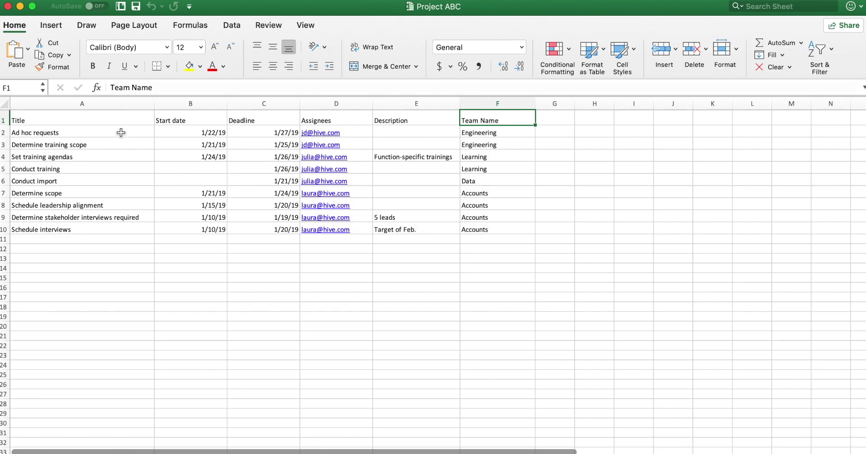
- Save Project ABC as CSV UTF-8 (Comma delimited)
click(78, 1)
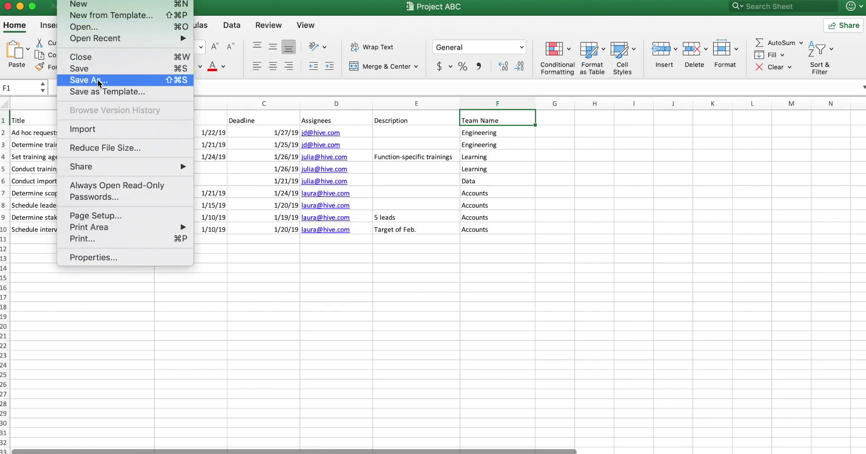
click(76, 80)
click(454, 102)
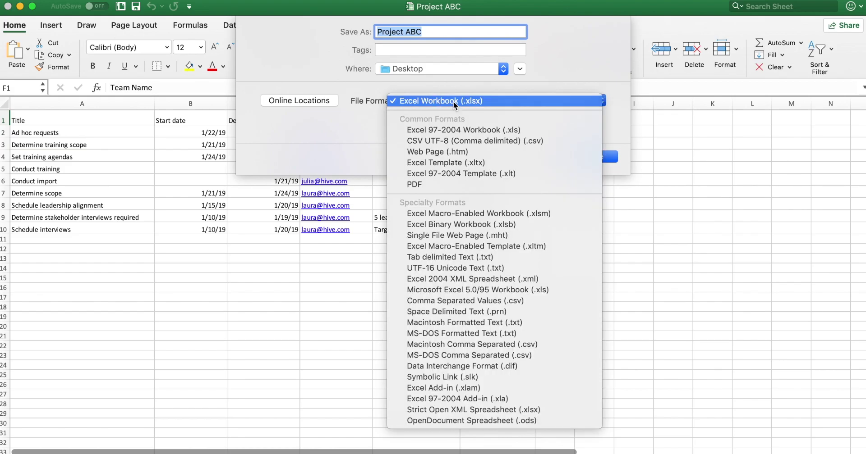
click(451, 141)
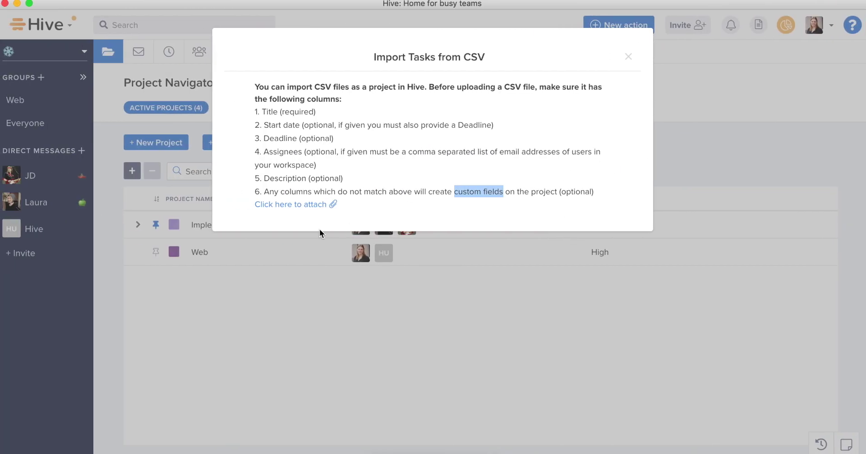
- Attach Project ABC.csv from the Desktop and upload it for import
click(307, 206)
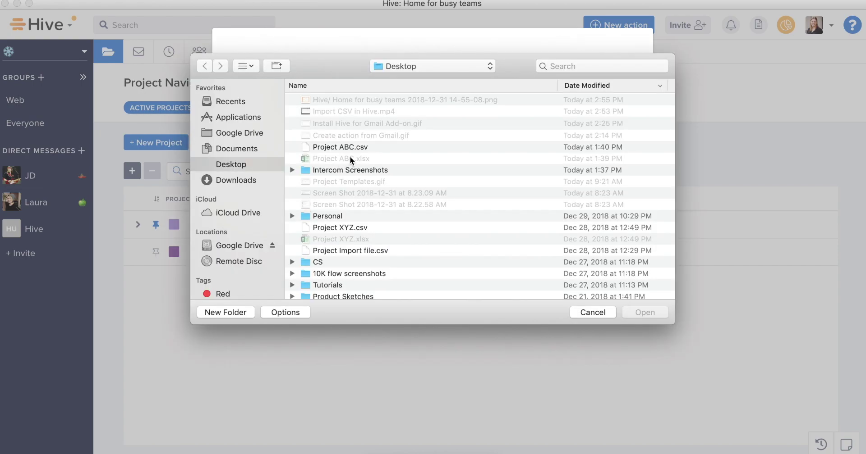
click(352, 146)
double_click(351, 147)
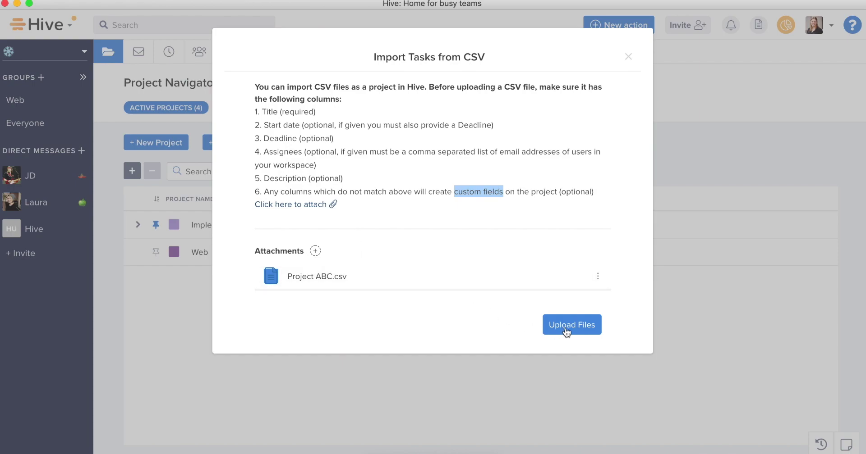
click(573, 328)
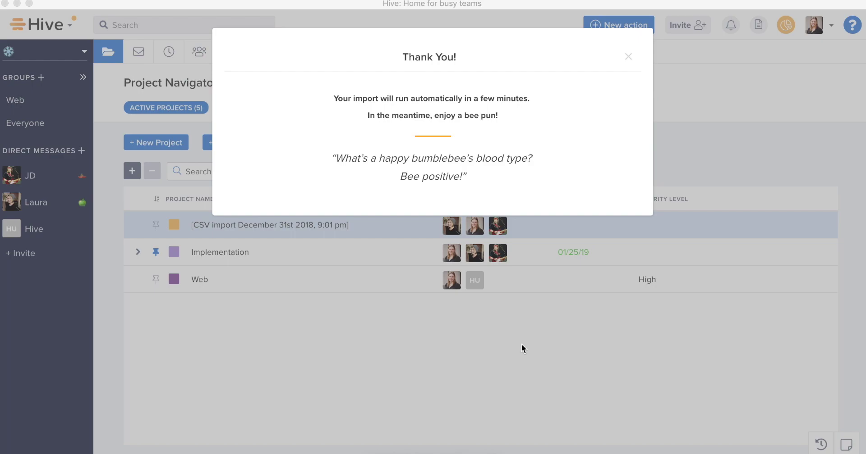
- Dismiss the import confirmation, open the new CSV import project, and view the Ad hoc requests task
click(631, 57)
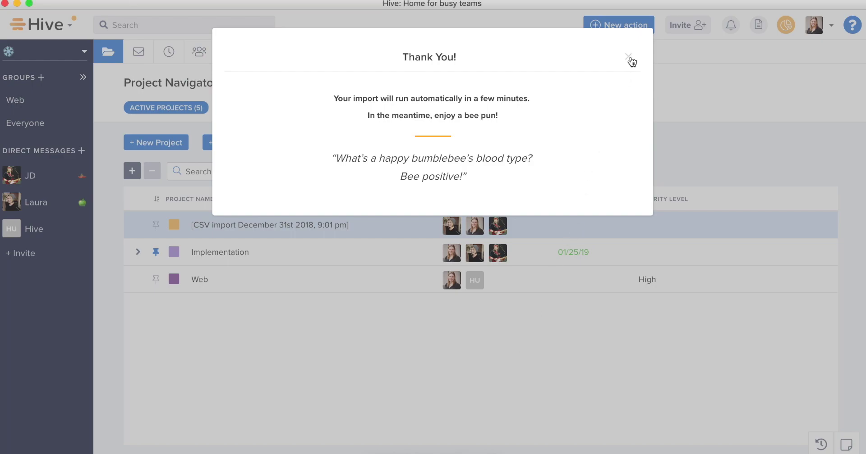
click(631, 60)
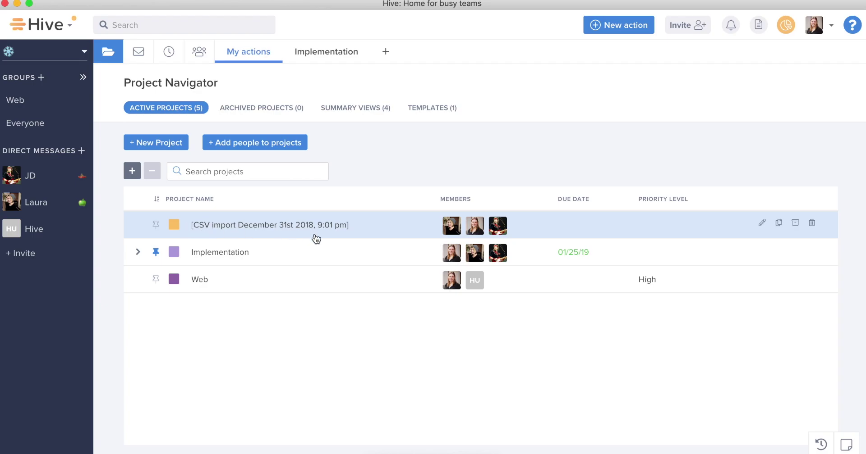
click(394, 229)
scroll(178, 191, down, 5)
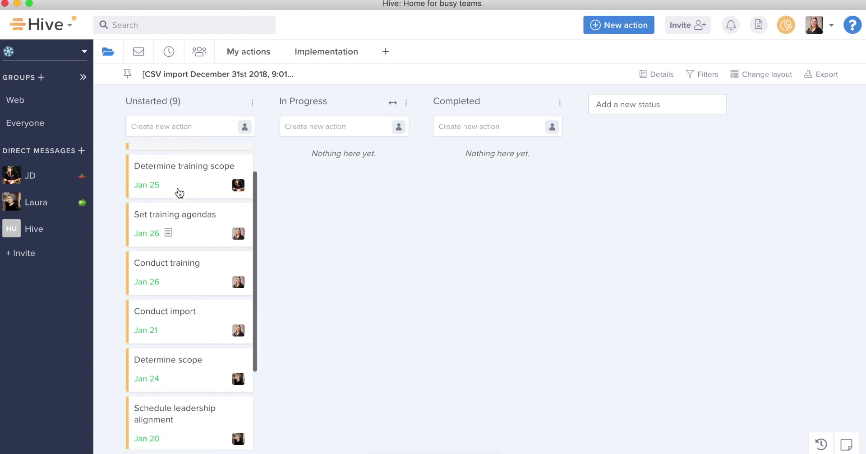
scroll(179, 193, up, 5)
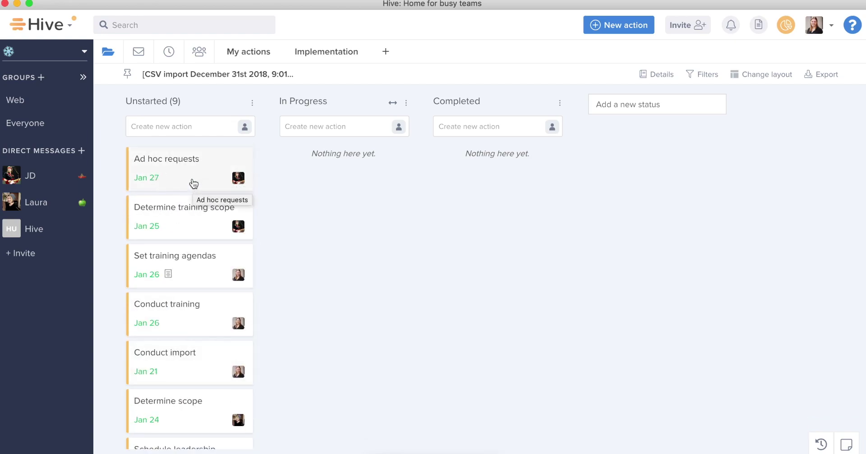
click(190, 180)
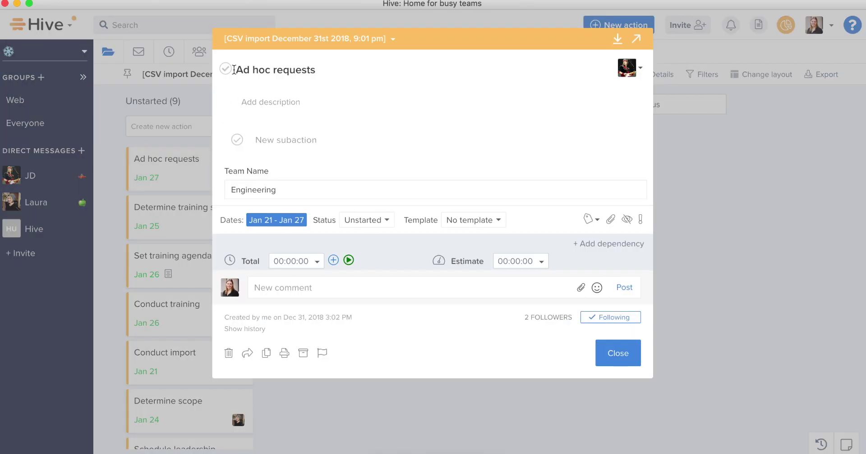
- Select the Ad hoc requests title and check its assignees without making changes
click(235, 70)
drag(235, 70, 367, 69)
click(333, 71)
click(627, 68)
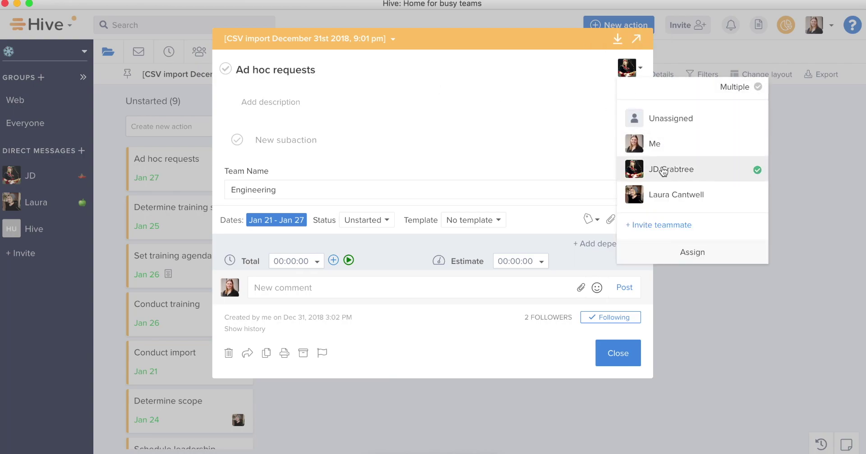
click(324, 99)
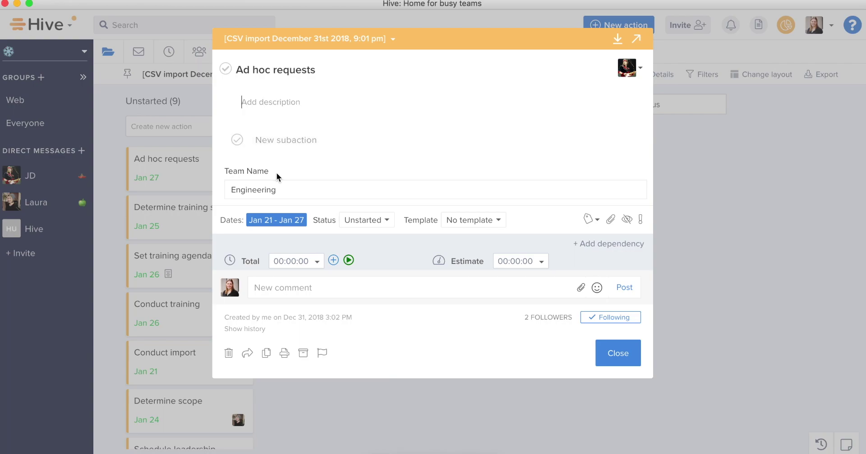
- Review the Engineering Team Name and Jan 21–Jan 27 dates, then close the task details
drag(273, 173, 226, 172)
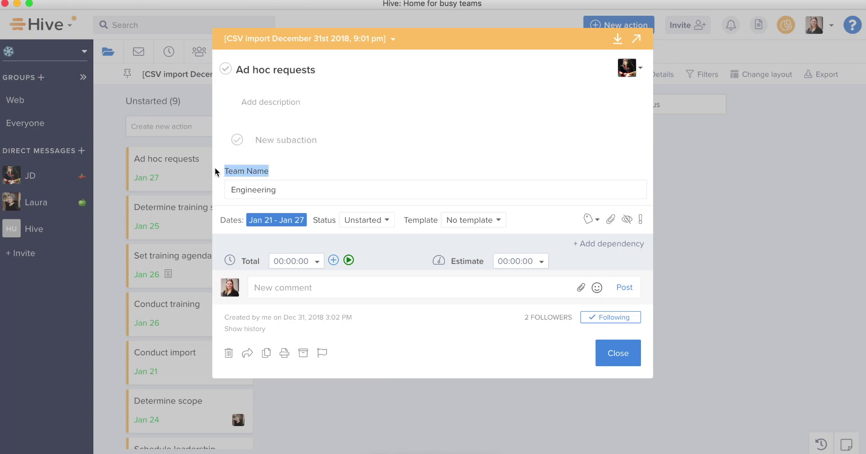
double_click(232, 190)
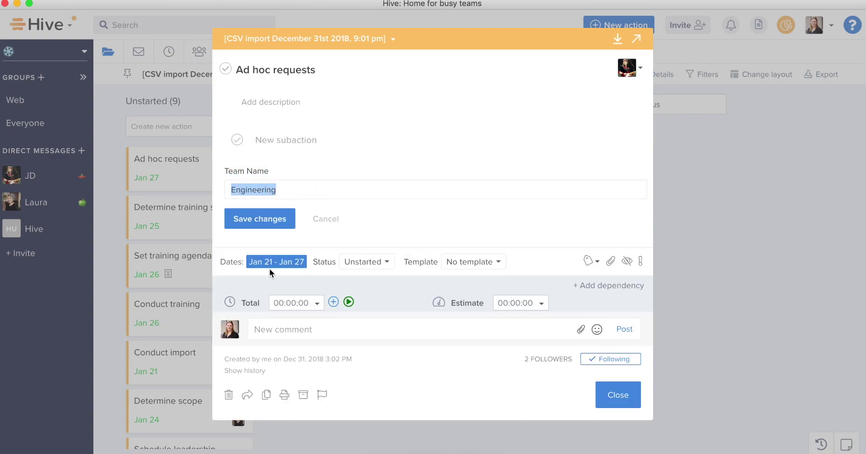
click(278, 263)
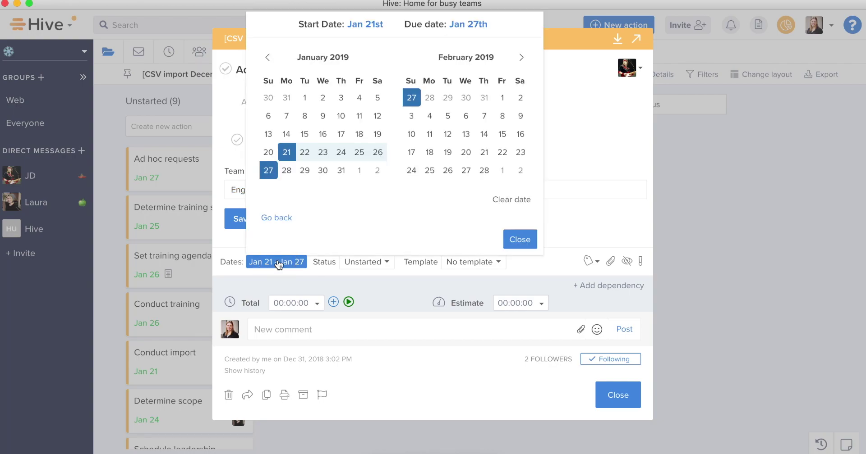
click(572, 124)
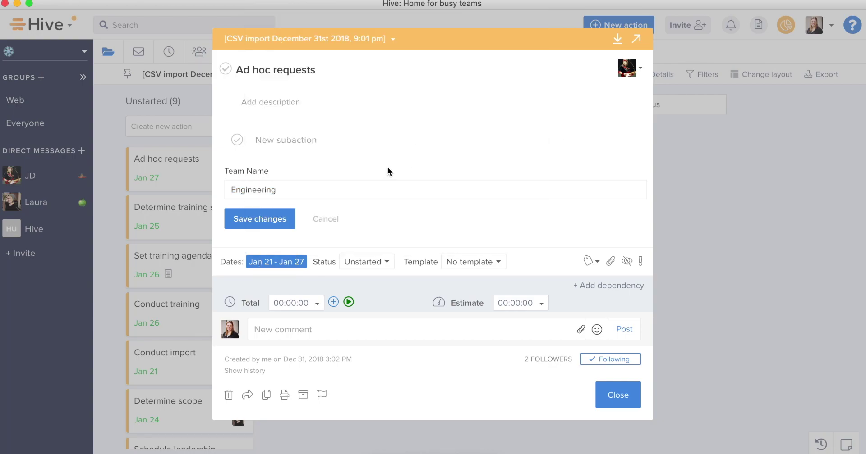
click(638, 407)
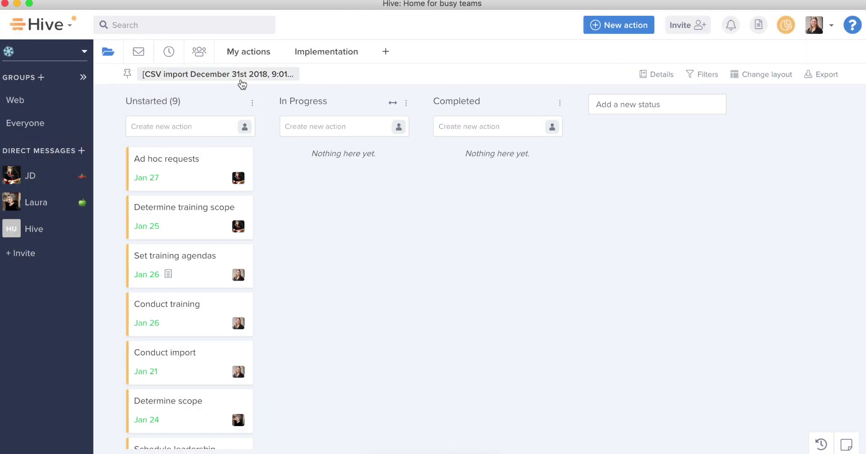
- Replace the CSV import timestamp title with 'January Implementation' and save
click(206, 76)
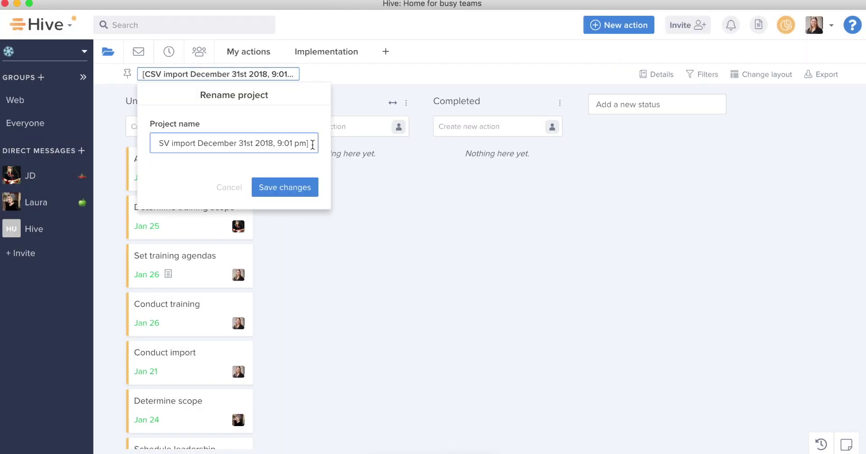
drag(312, 145, 77, 135)
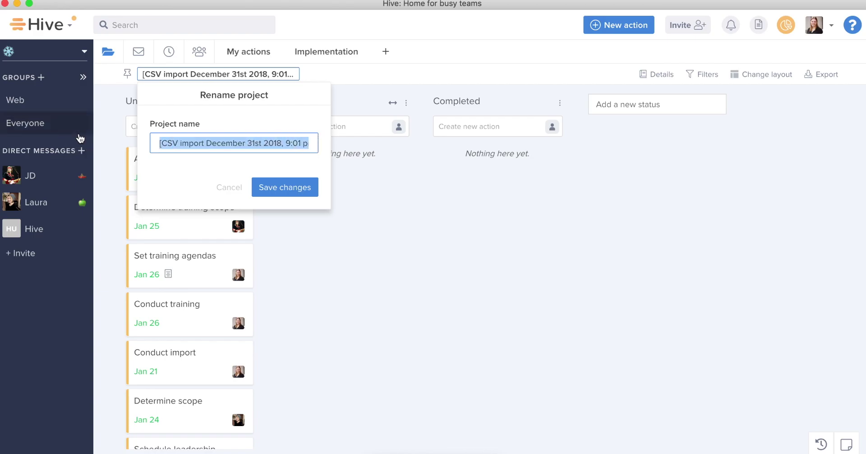
text(January)
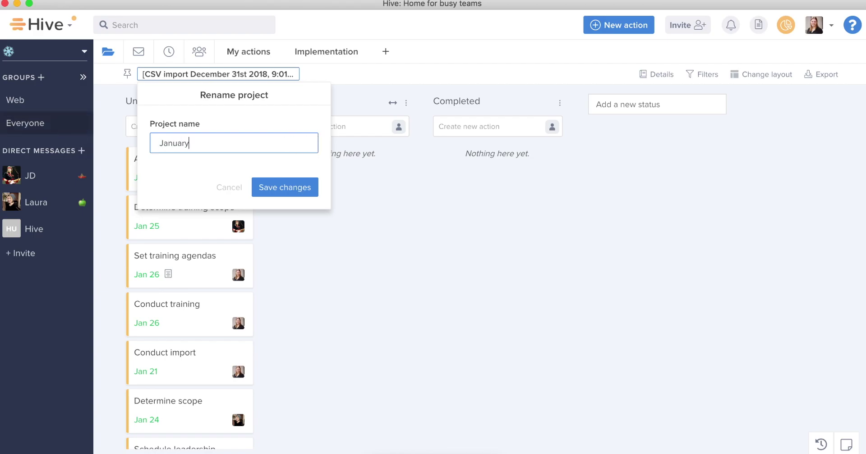
text( Implementation)
click(284, 187)
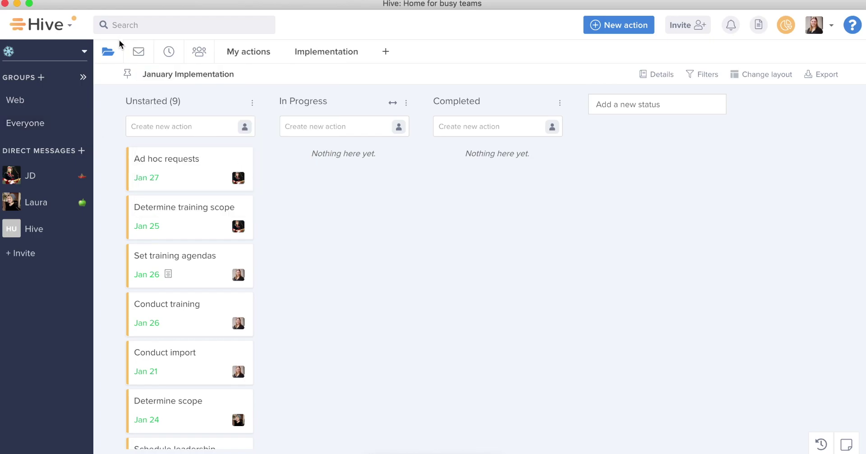
- From the Project Navigator, open the January Implementation edit settings and scroll through them
click(116, 57)
mouse_move(340, 249)
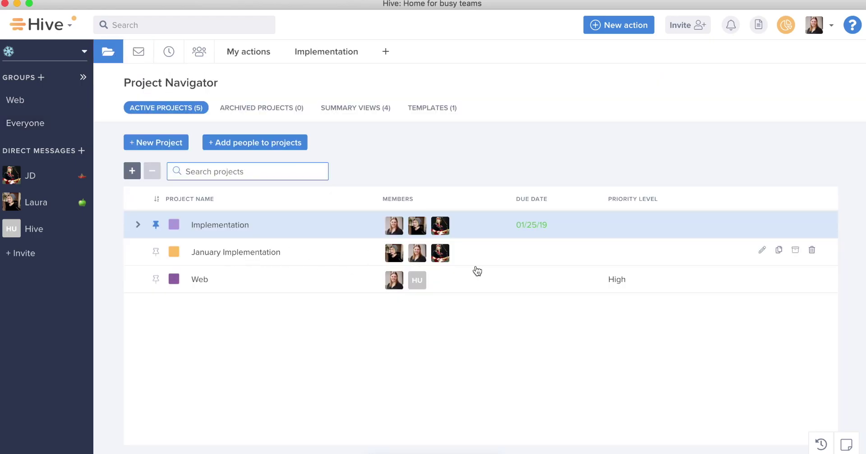
click(762, 250)
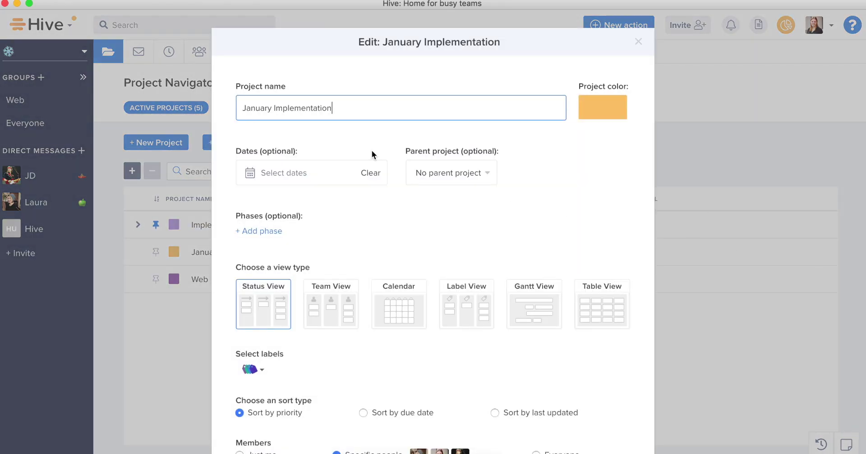
scroll(463, 209, down, 5)
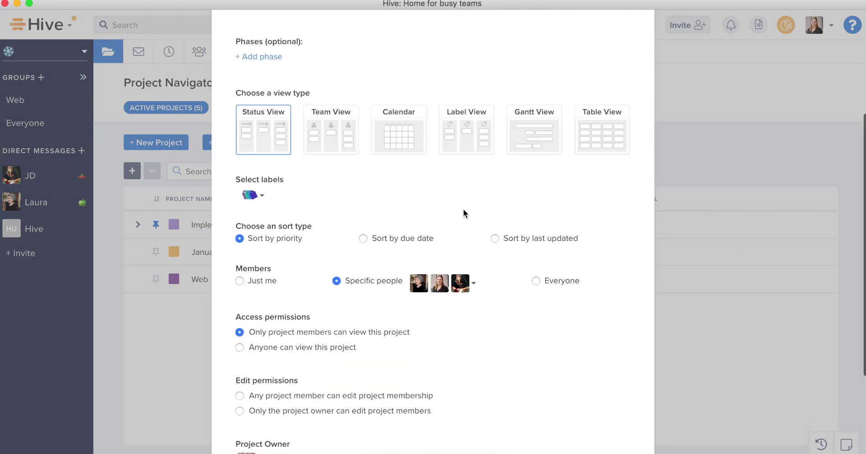
scroll(464, 209, up, 5)
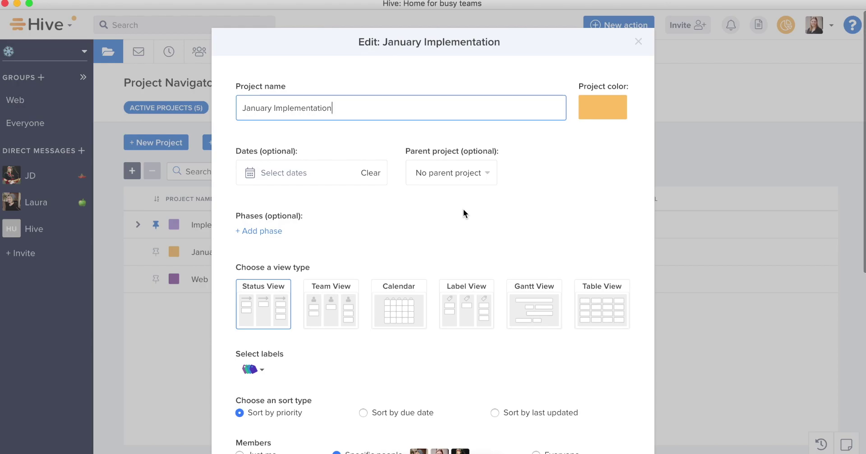